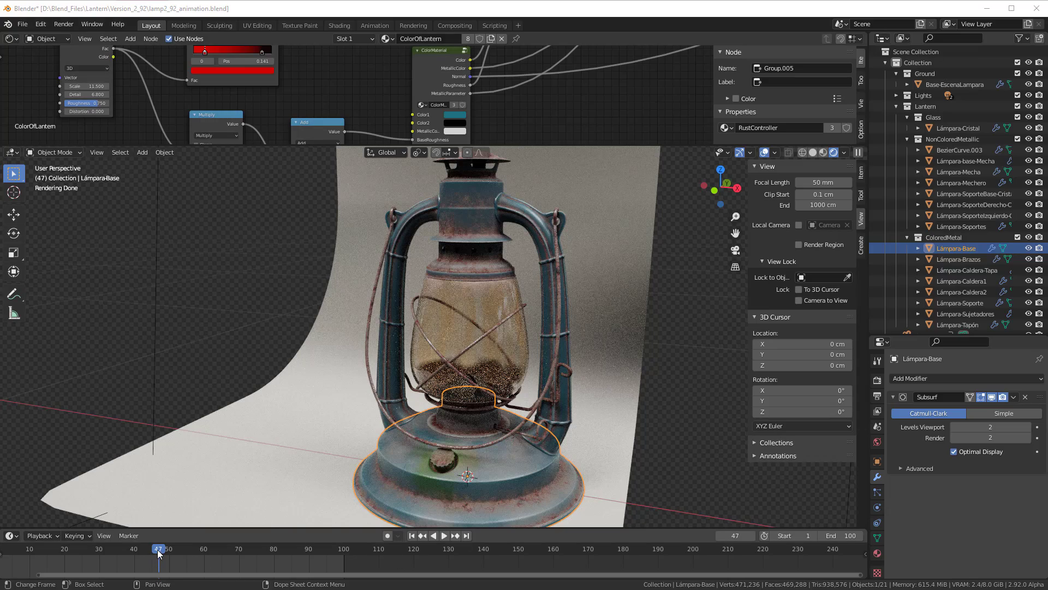
Play the animation, stop at frame 31, and set ColorMaterial's Color1 to dark red
key(space)
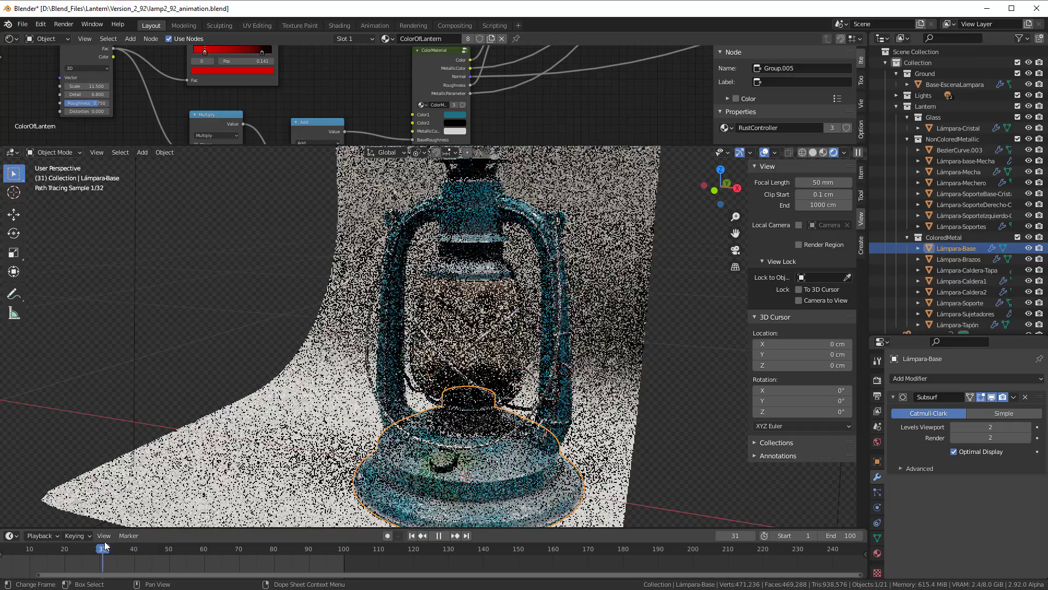
key(space)
click(454, 114)
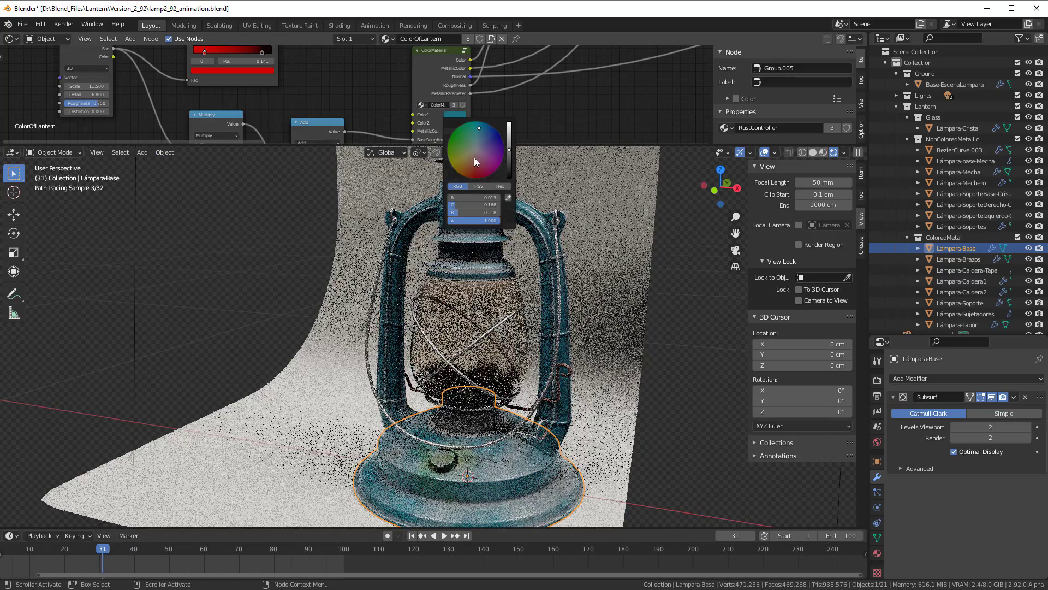
click(474, 159)
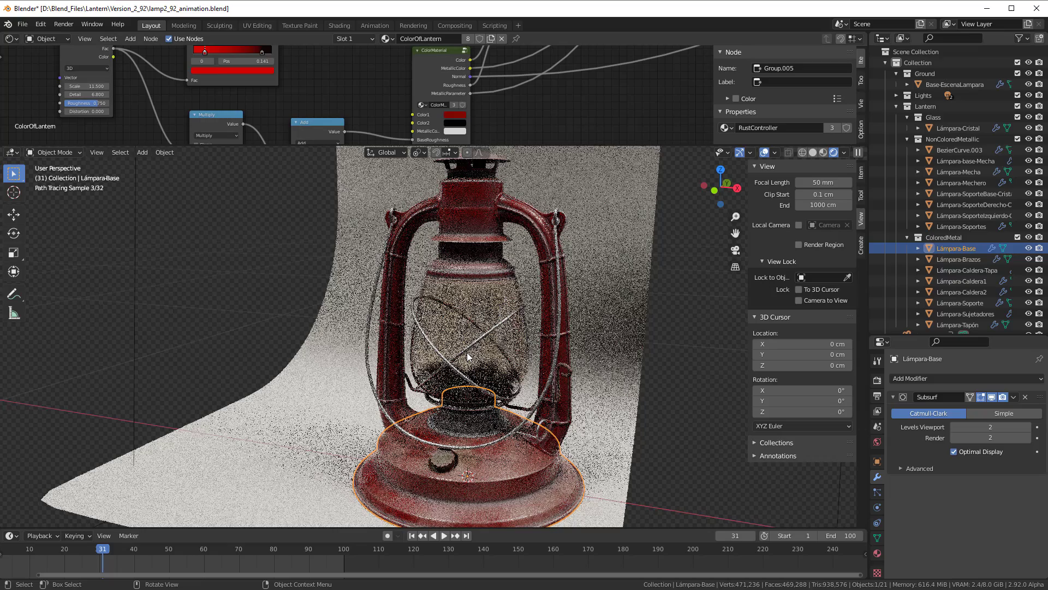